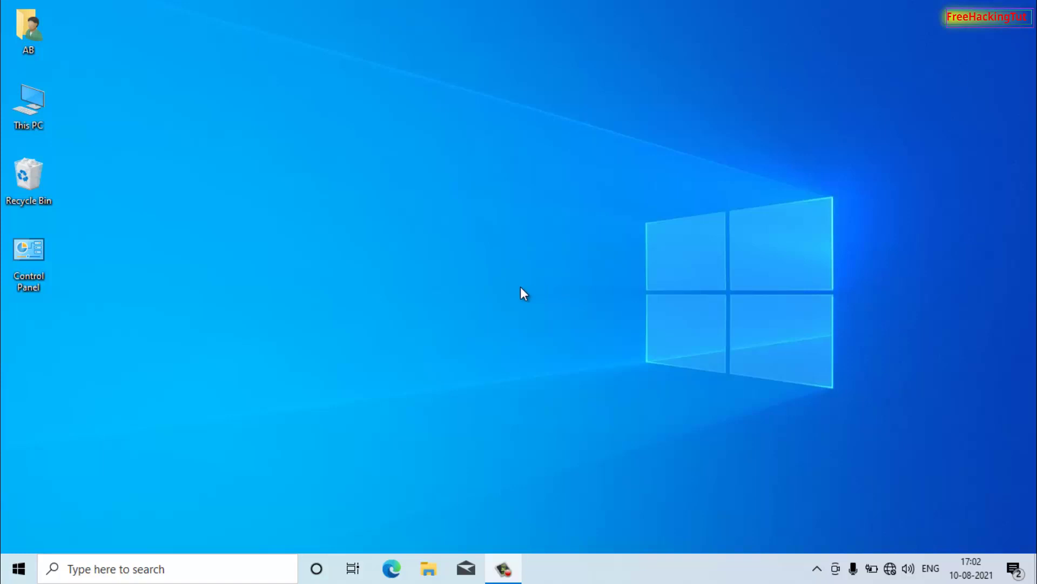
Step: Check which display adaptors are installed using Device Manager in Computer Management, and close it
right_click(37, 109)
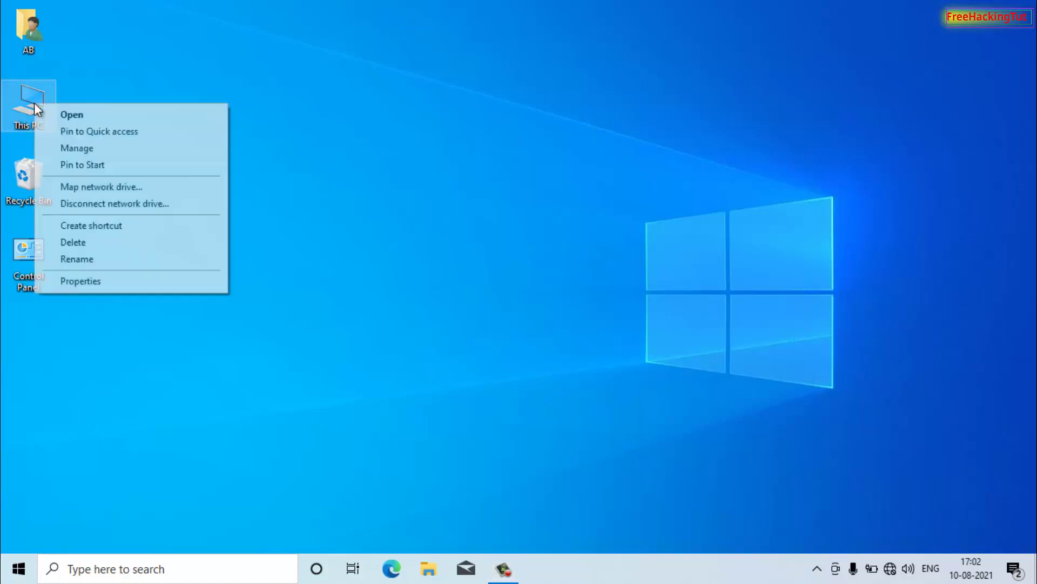
click(77, 151)
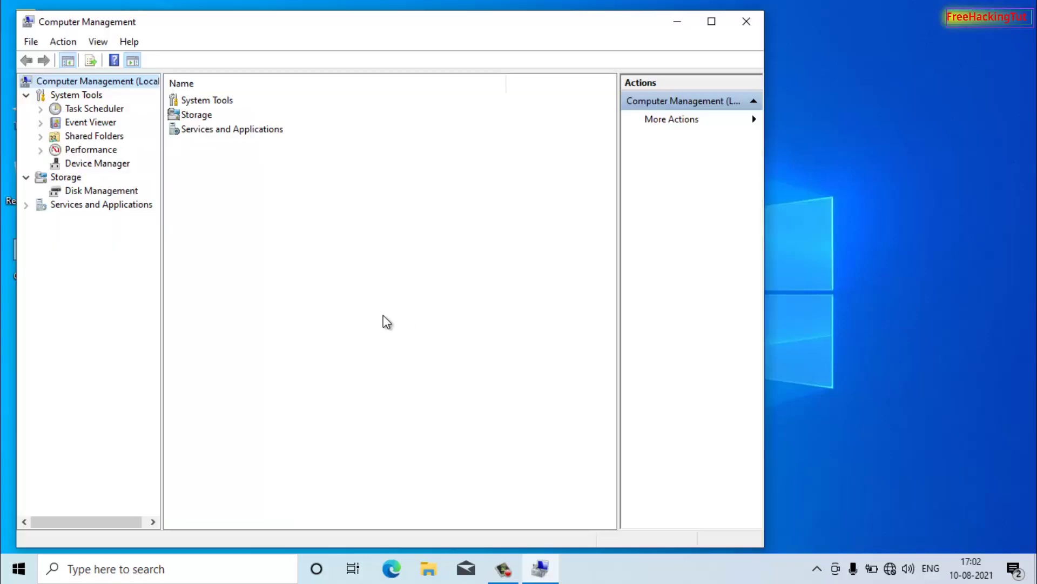
click(103, 164)
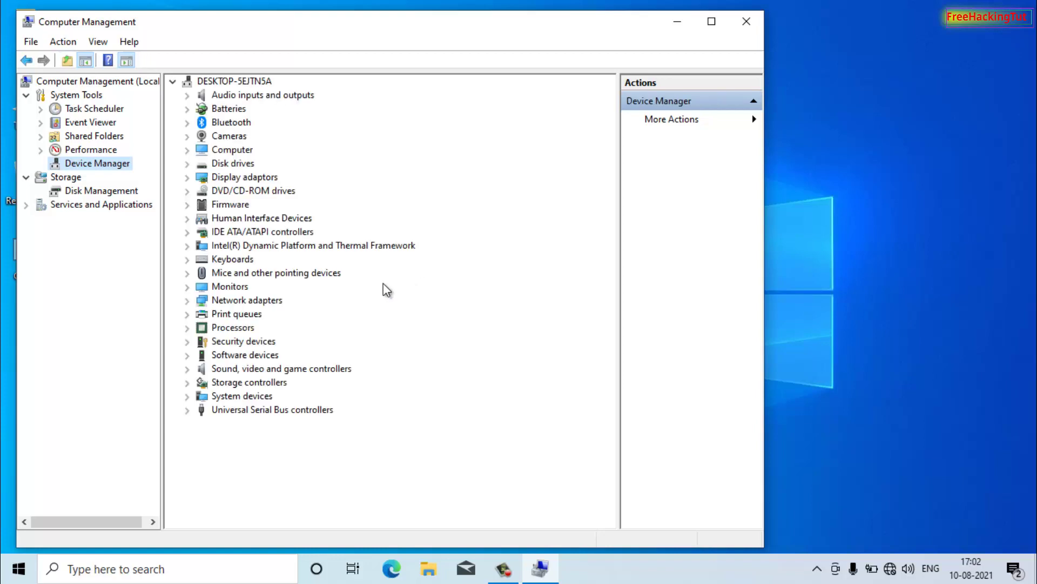
click(188, 178)
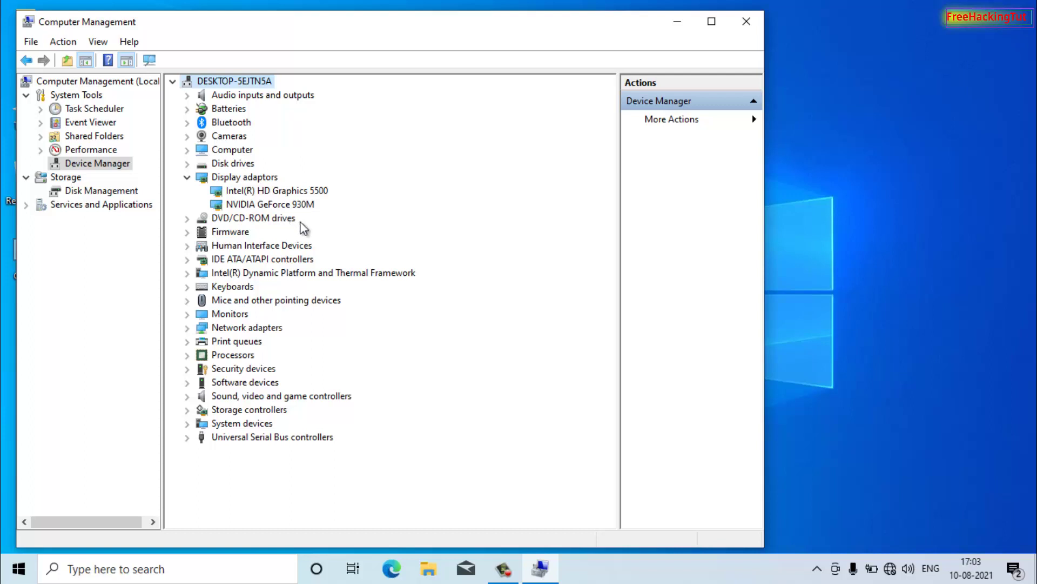
click(747, 23)
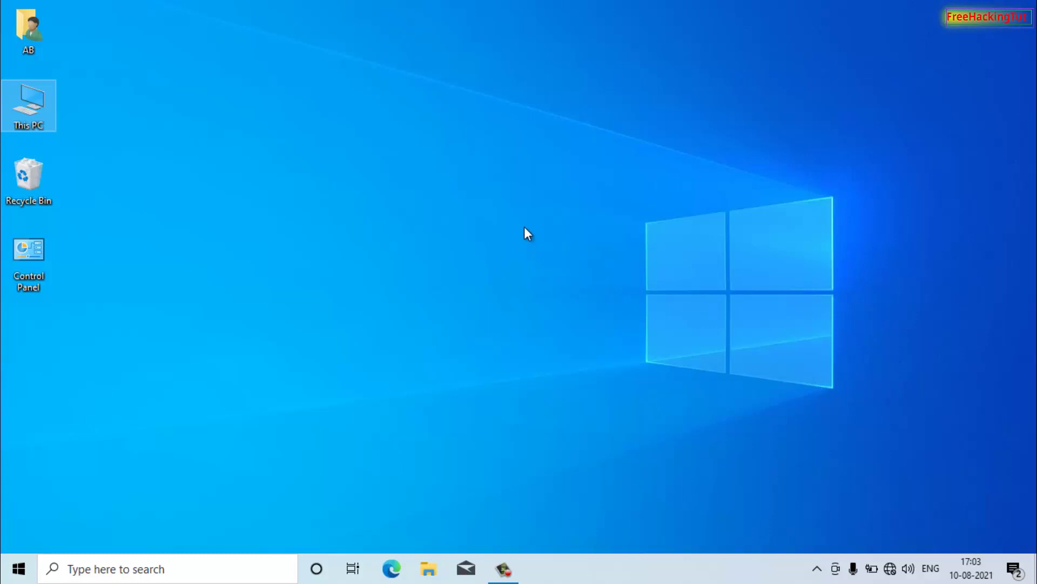
Step: Open NVIDIA Control Panel and set the global preferred graphics processor to High-performance NVIDIA processor
right_click(392, 171)
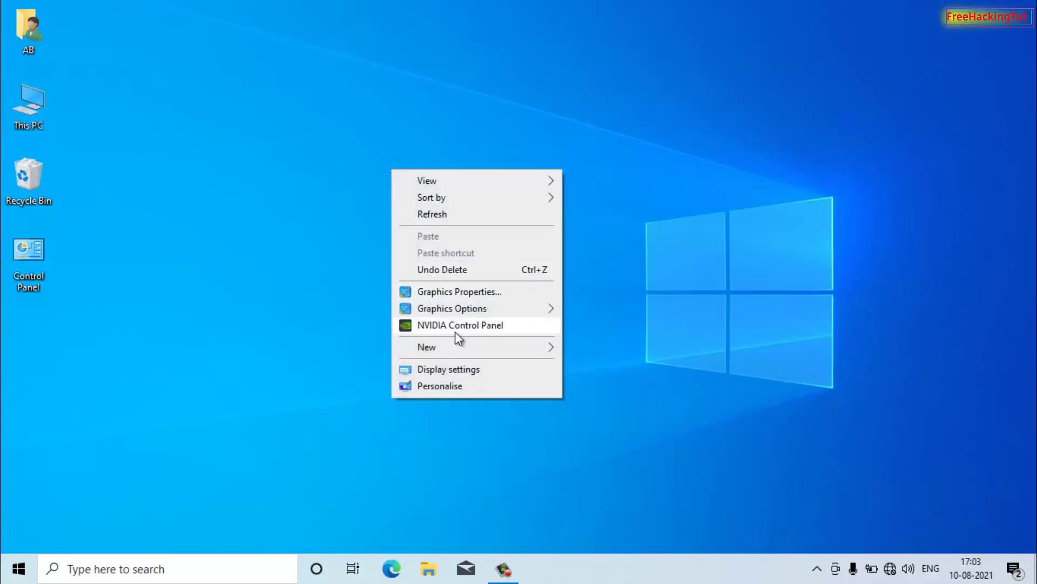
click(491, 329)
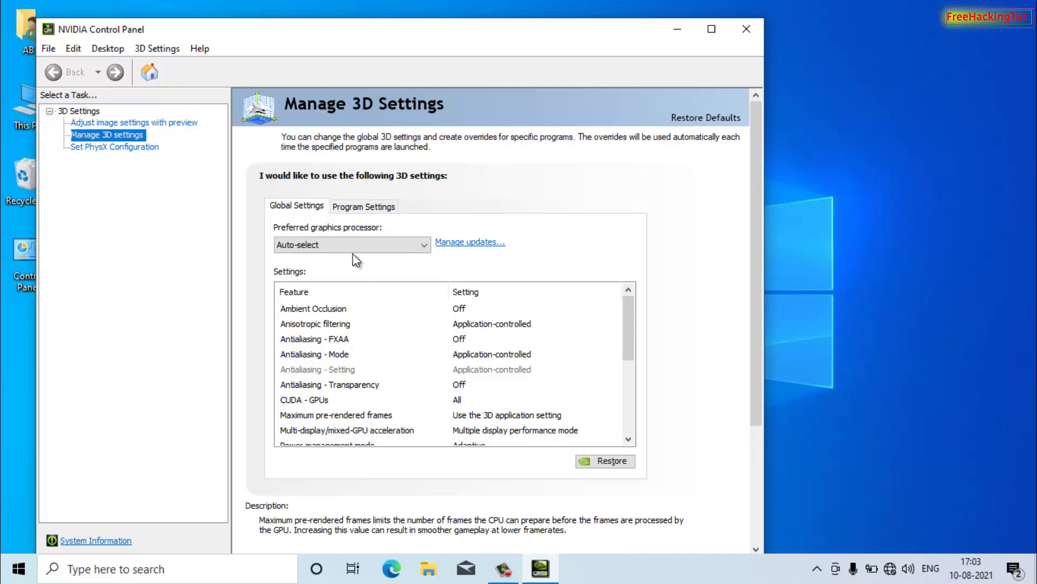
mouse_move(308, 245)
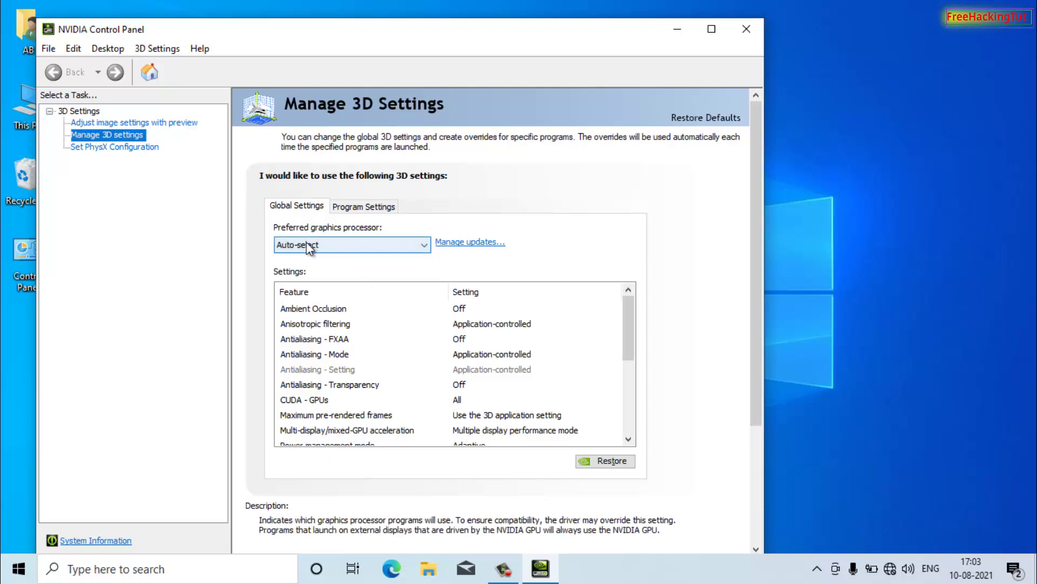
click(345, 245)
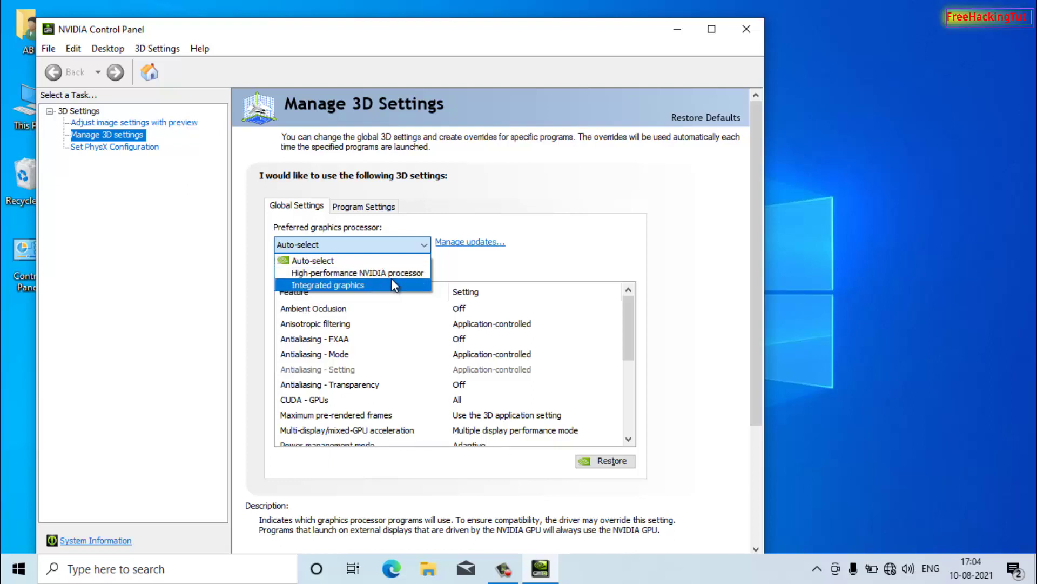
click(411, 275)
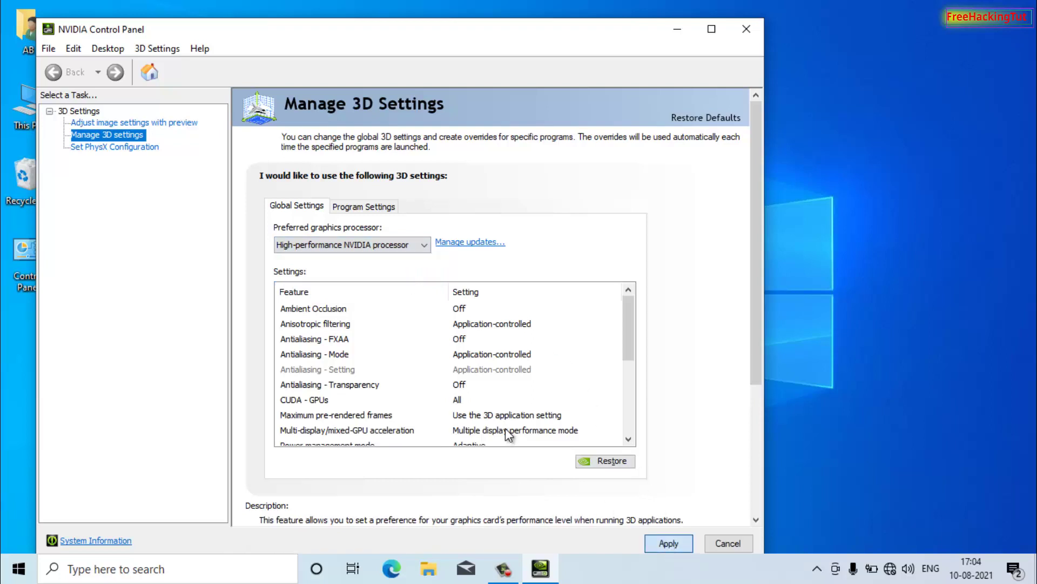
Step: Examine the list of programs that can be customised in the per-program 3D settings
click(384, 208)
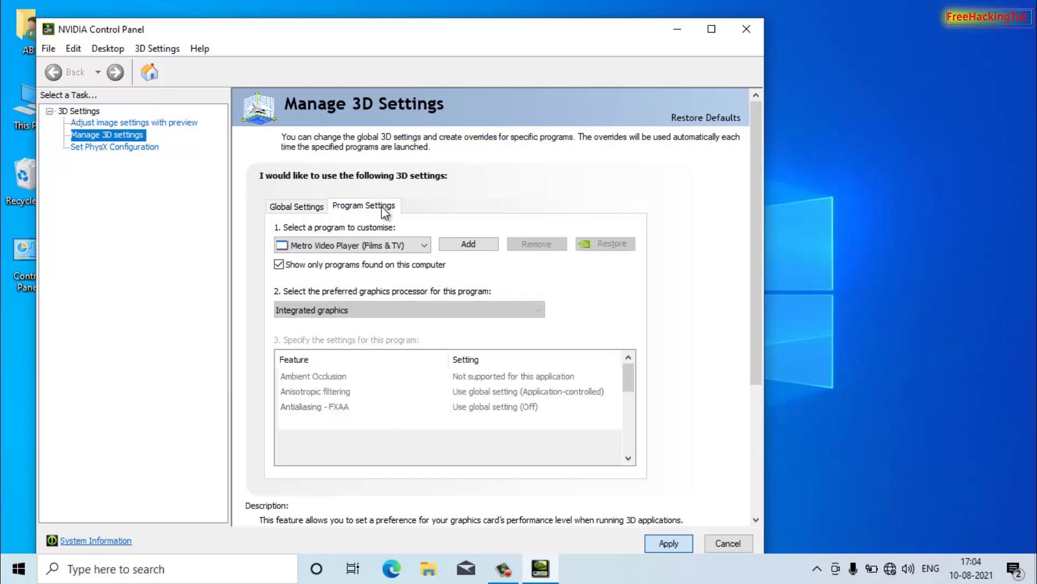
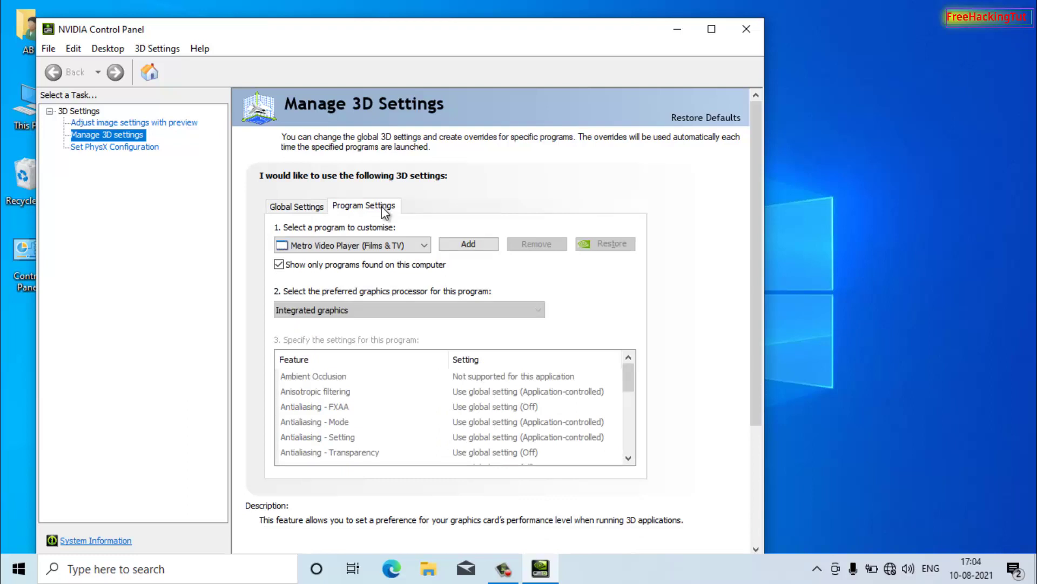
click(418, 246)
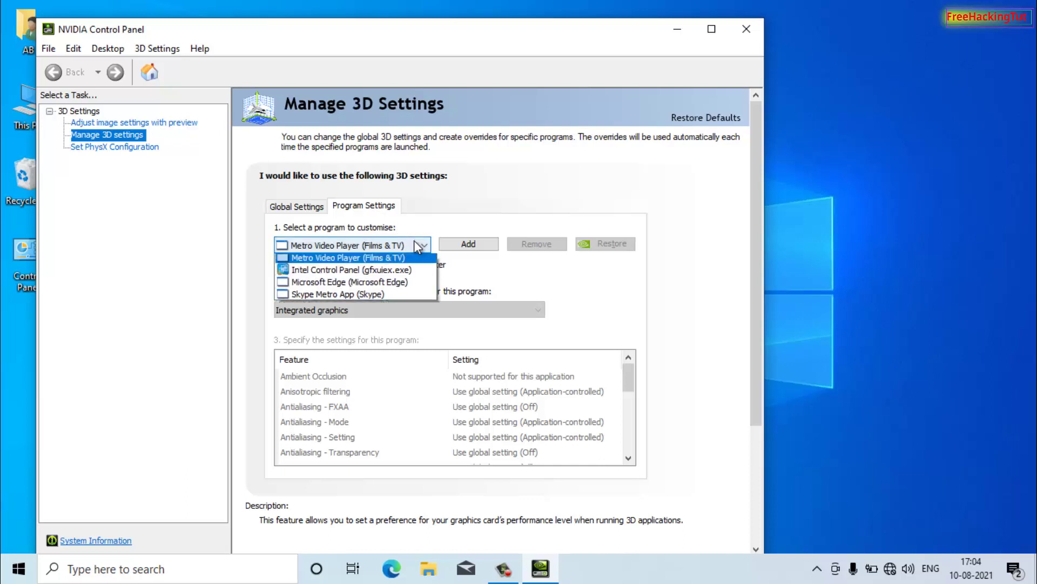
click(464, 208)
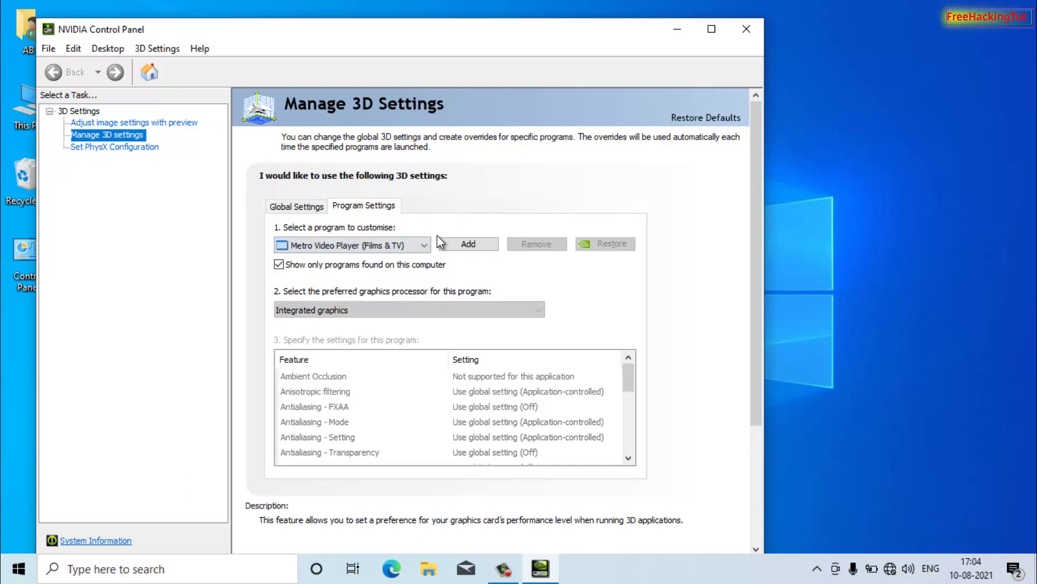
Step: Browse the Program Files folder on Local Disk (C:) for a program to customise, and leave without adding one
click(467, 244)
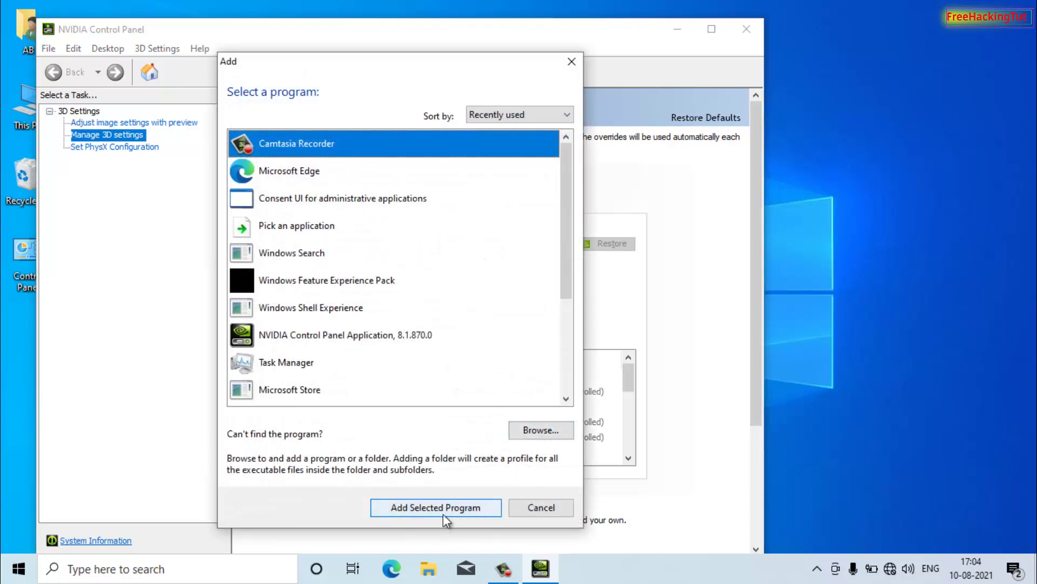
click(543, 435)
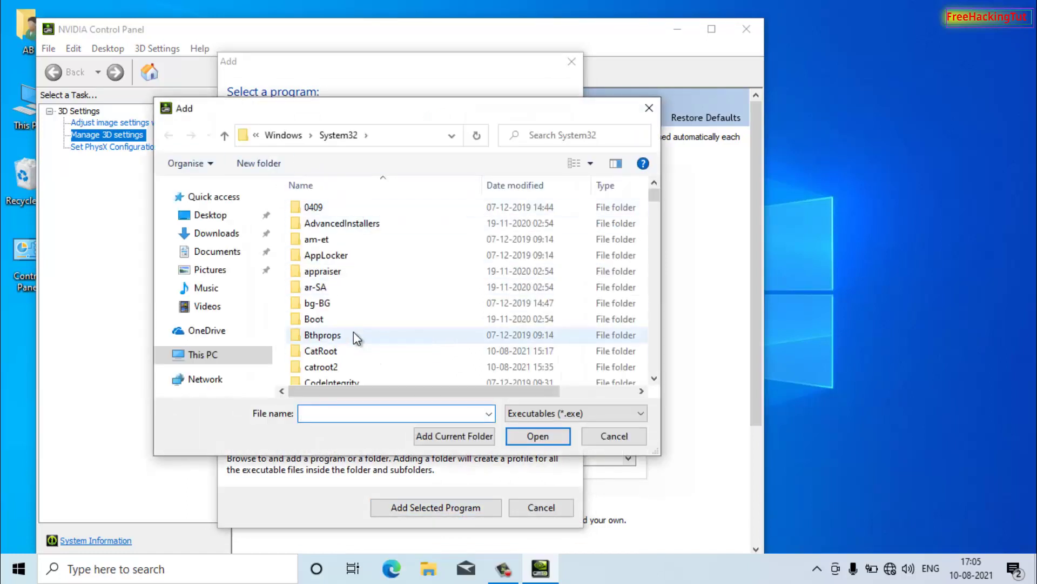
click(222, 355)
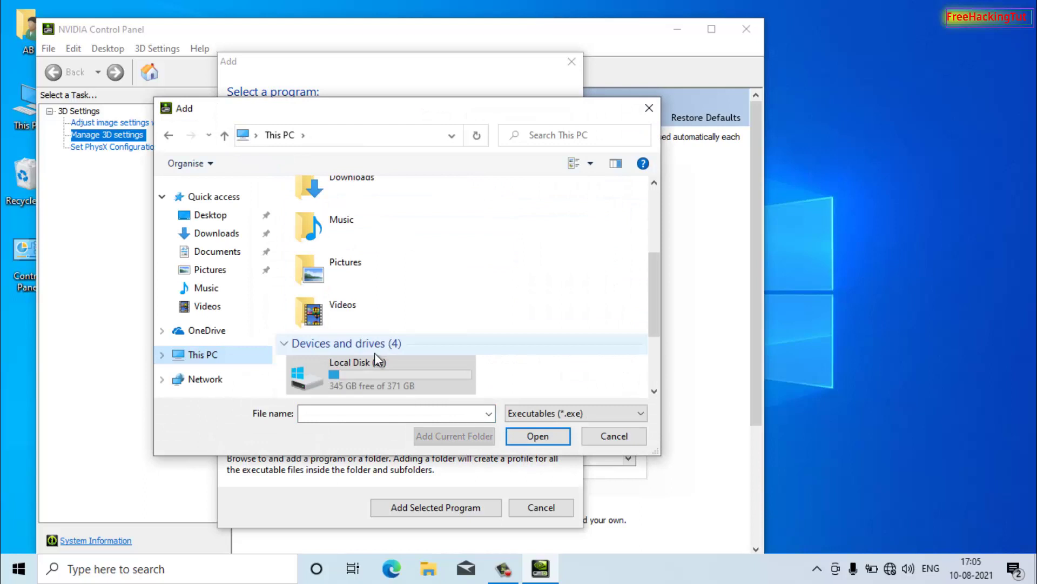
double_click(381, 370)
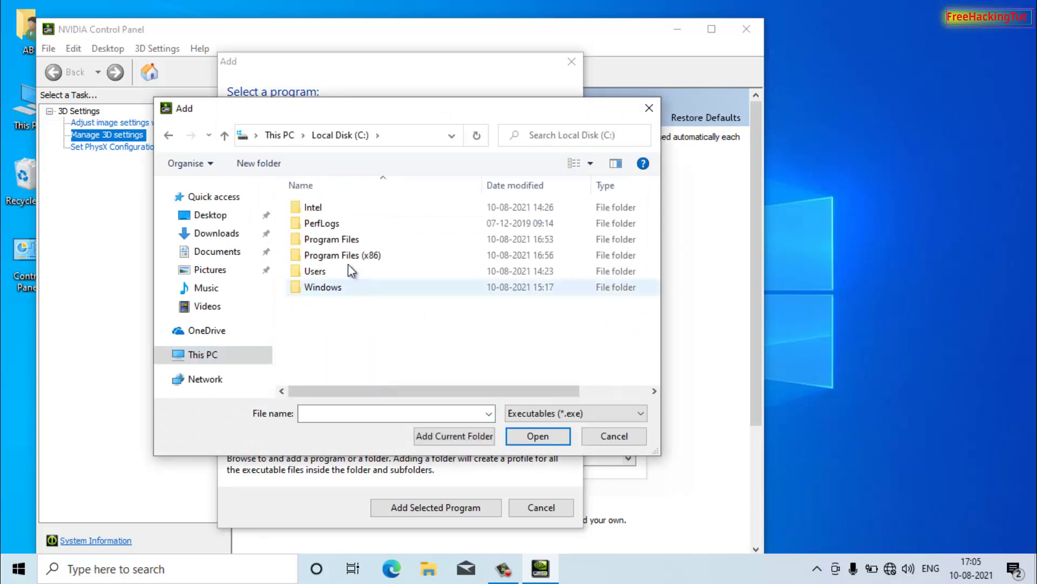
double_click(348, 240)
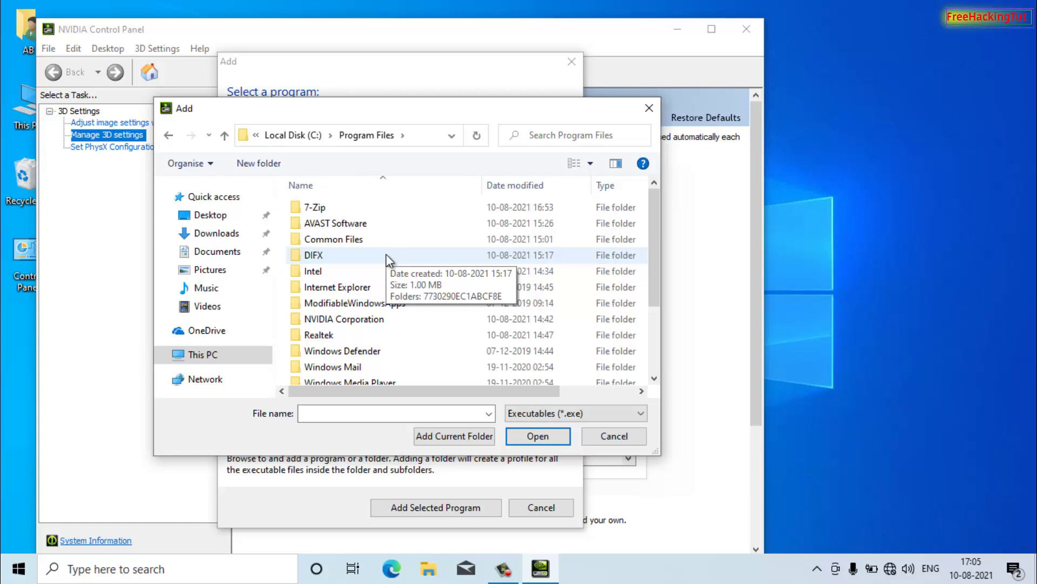
click(649, 107)
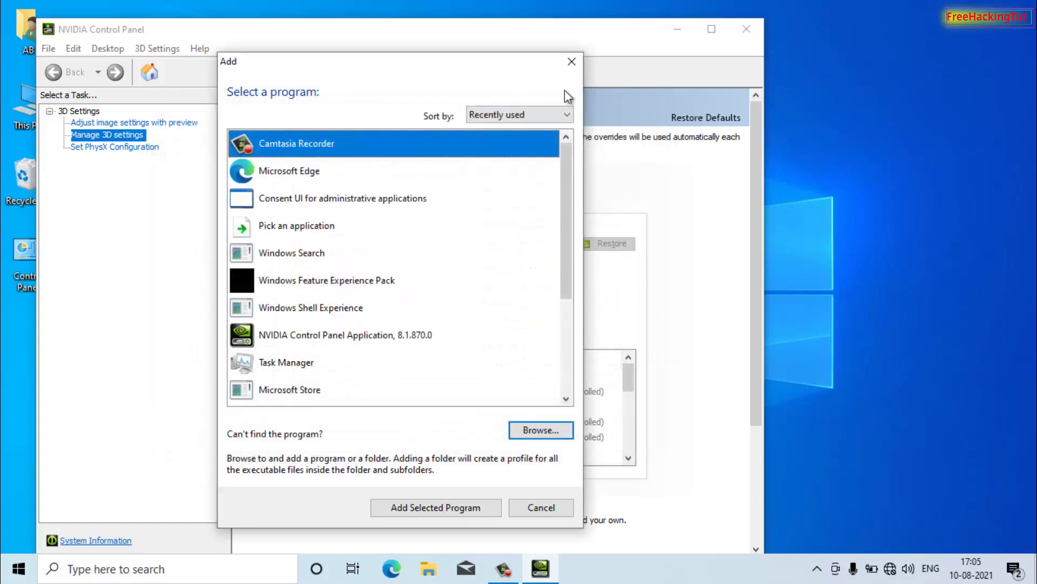
click(573, 63)
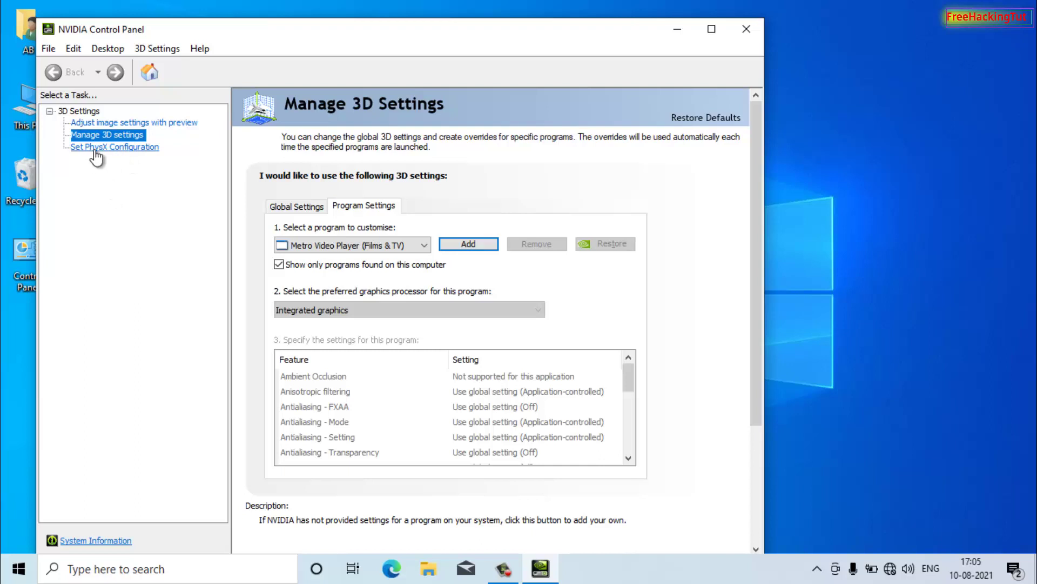
Step: Set the PhysX processor to GeForce 930M, apply the change, and close NVIDIA Control Panel
click(137, 153)
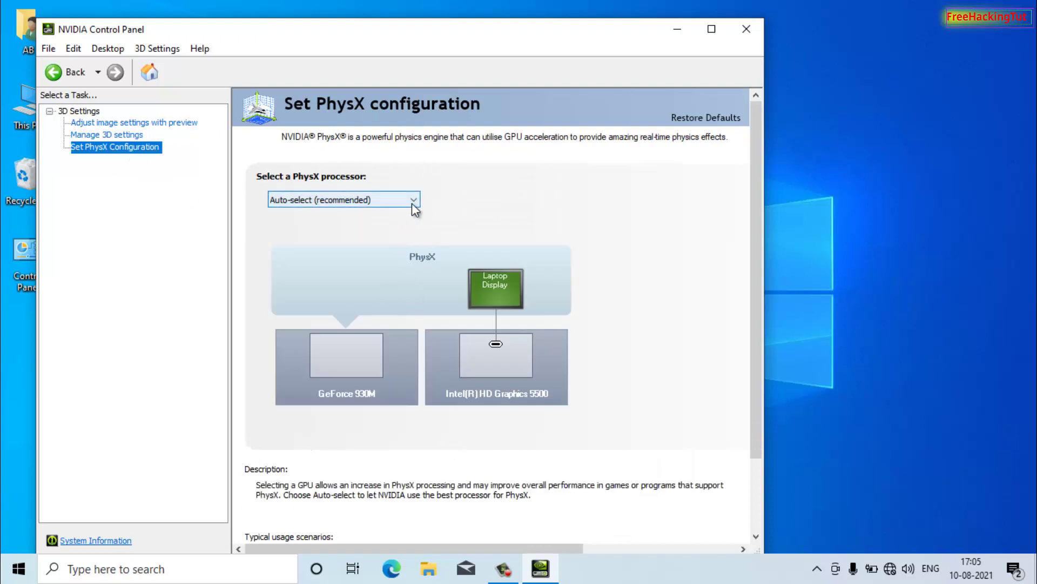
click(414, 200)
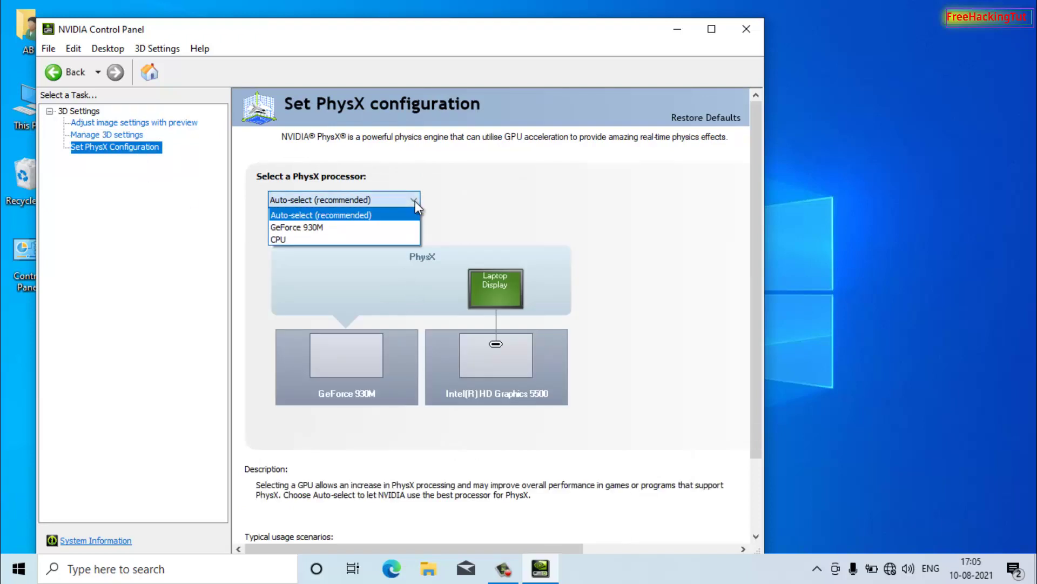
click(335, 228)
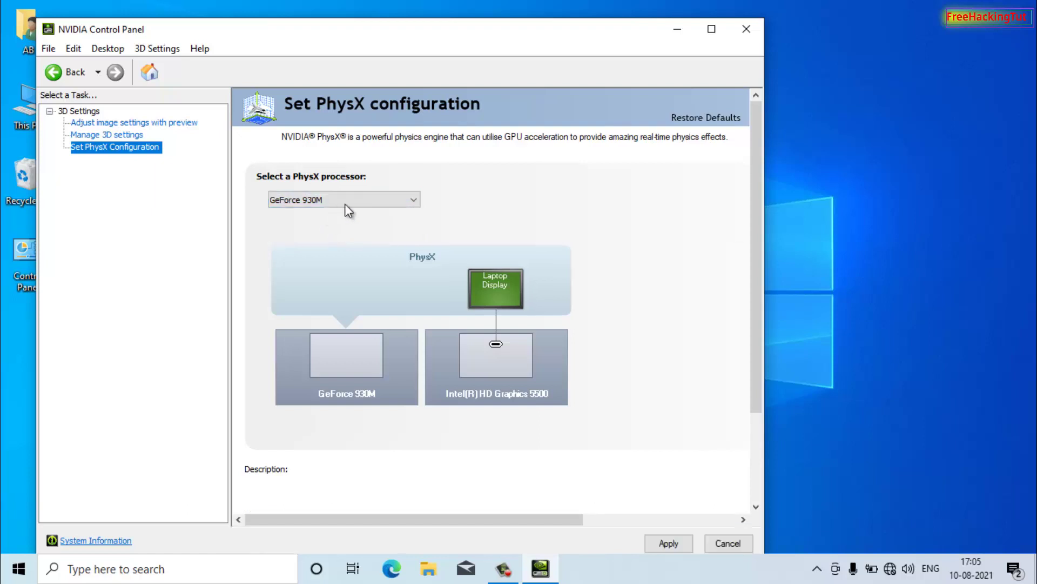
click(669, 543)
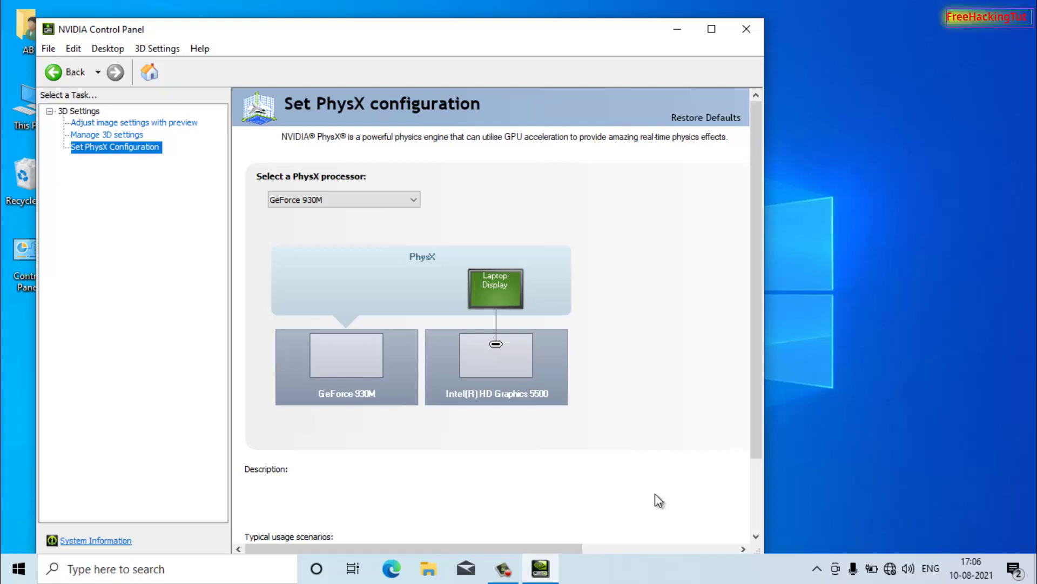
click(754, 30)
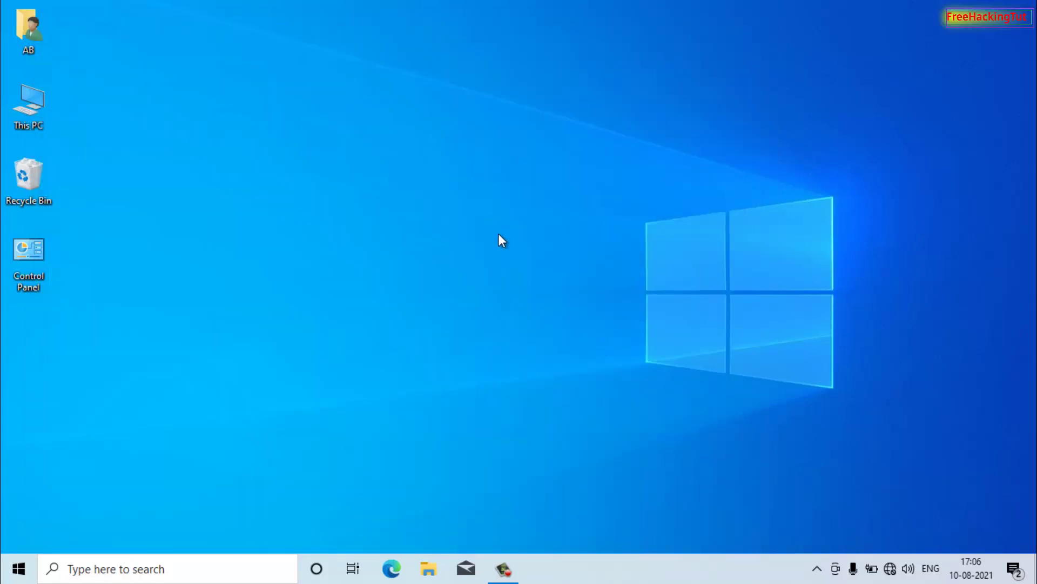
right_click(438, 188)
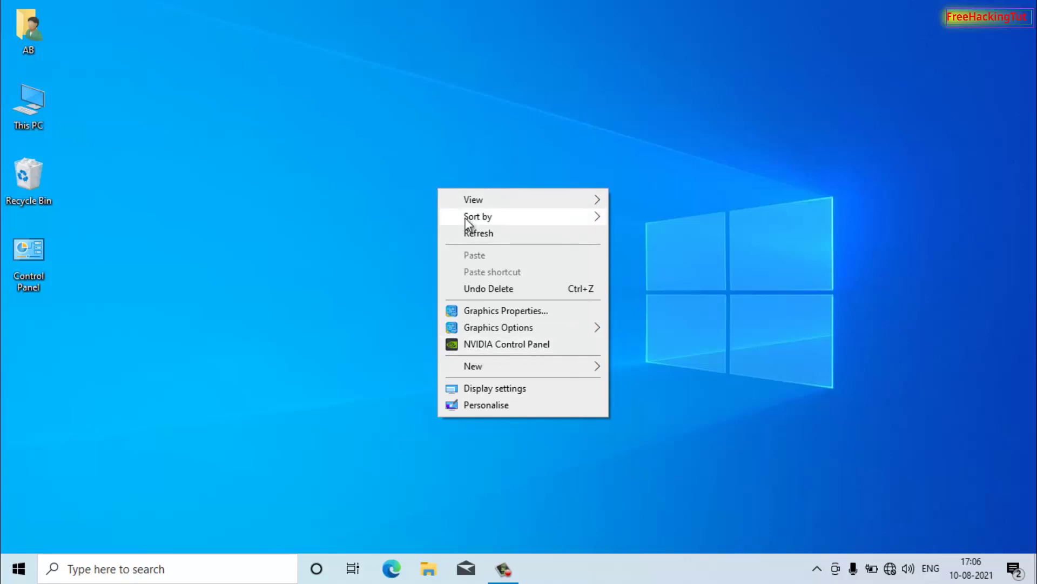
click(174, 232)
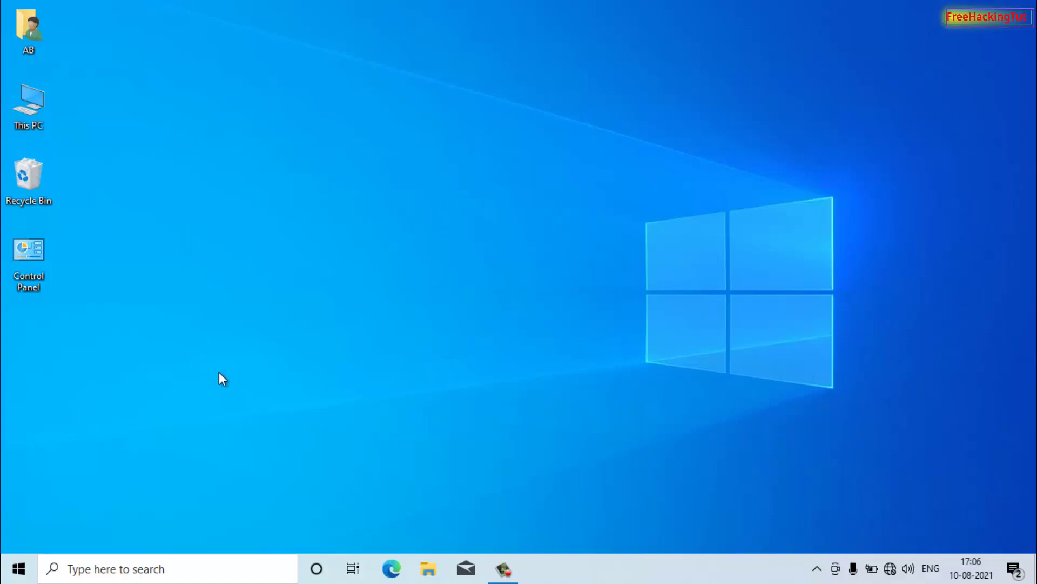
right_click(327, 223)
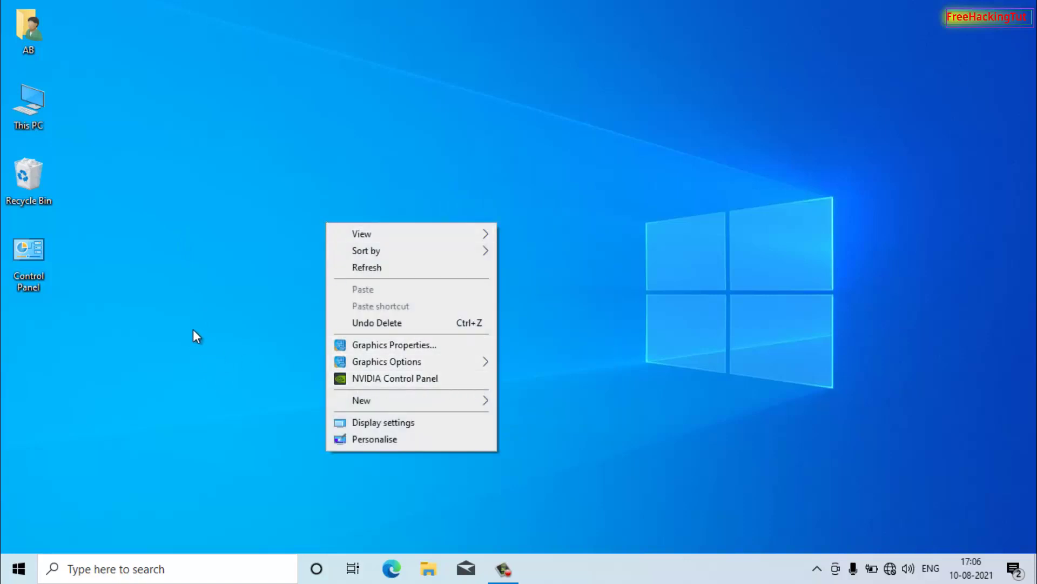
click(222, 336)
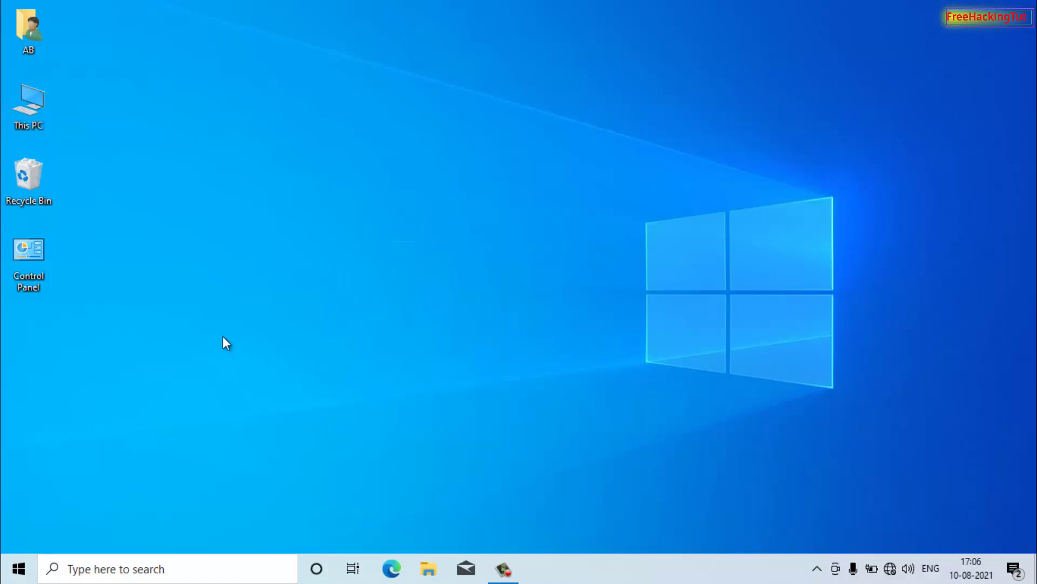
Step: Reopen NVIDIA Control Panel through Windows Control Panel, review its desktop context menu and notification options, and close both windows
double_click(34, 254)
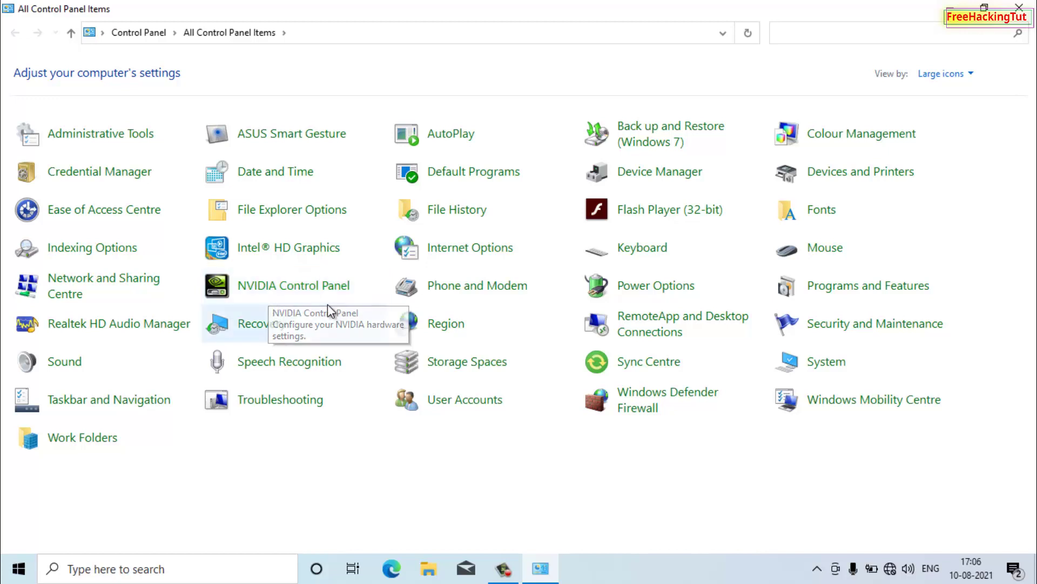
click(294, 287)
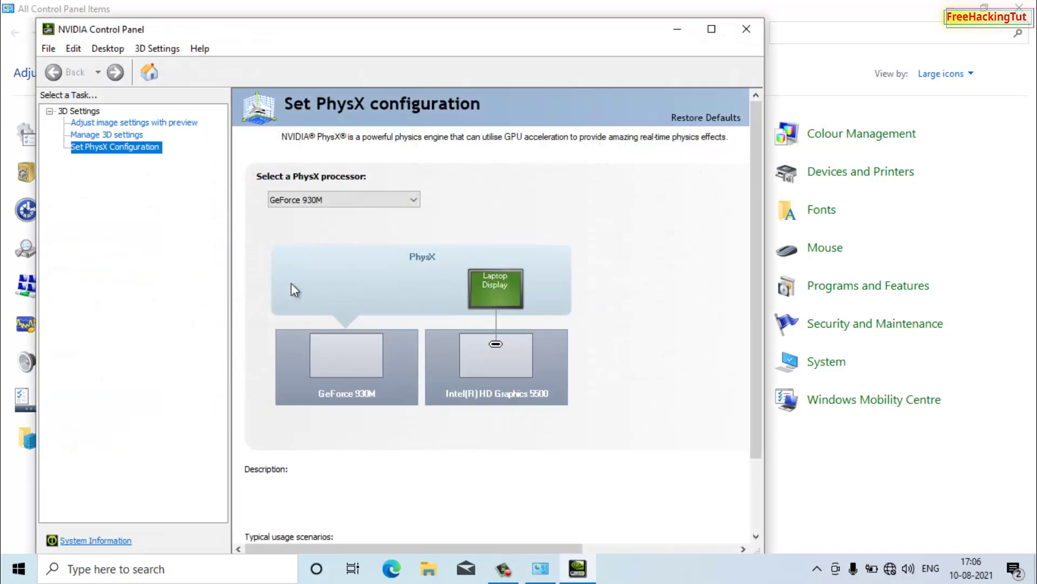
click(112, 50)
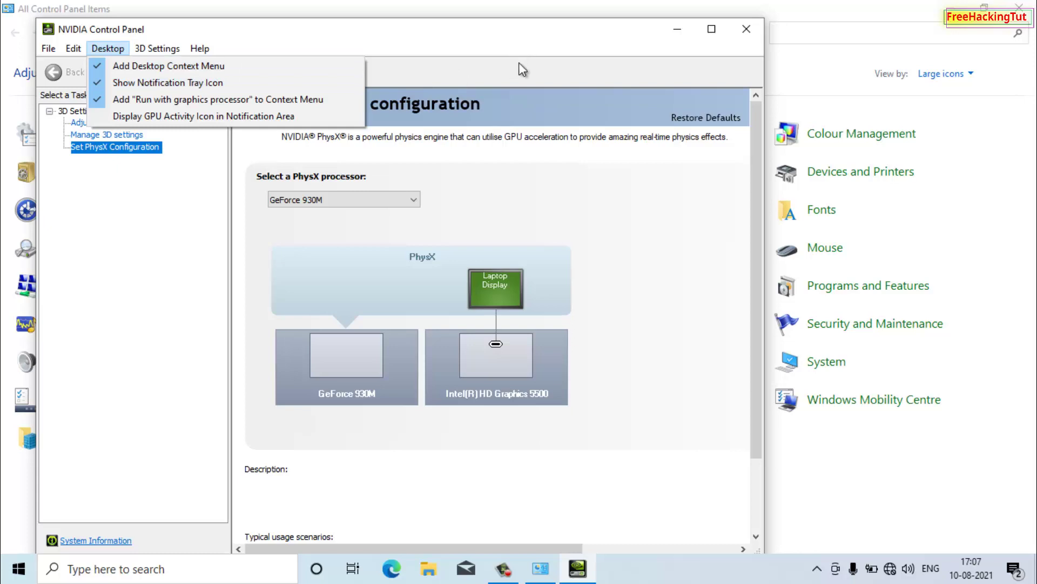
click(746, 28)
click(746, 29)
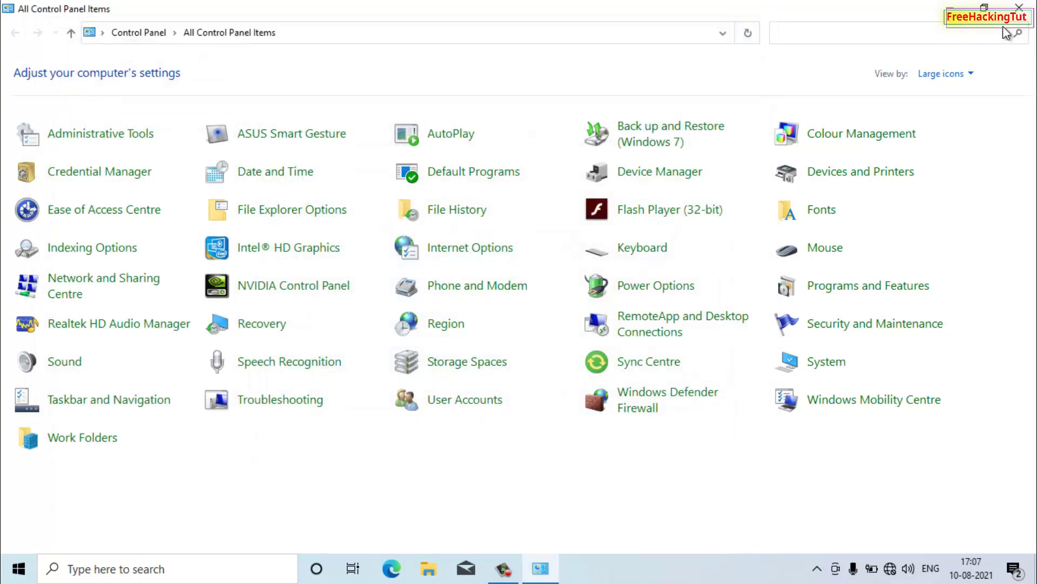
click(1019, 6)
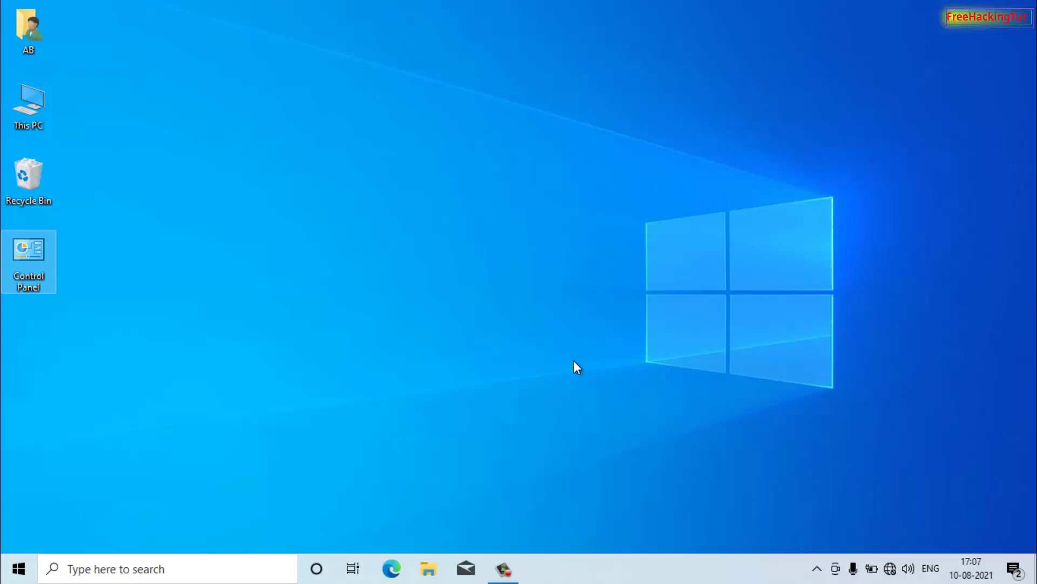
Step: Open Task Manager and examine the performance graphs of GPU 0 and the NVIDIA GPU 1
right_click(566, 578)
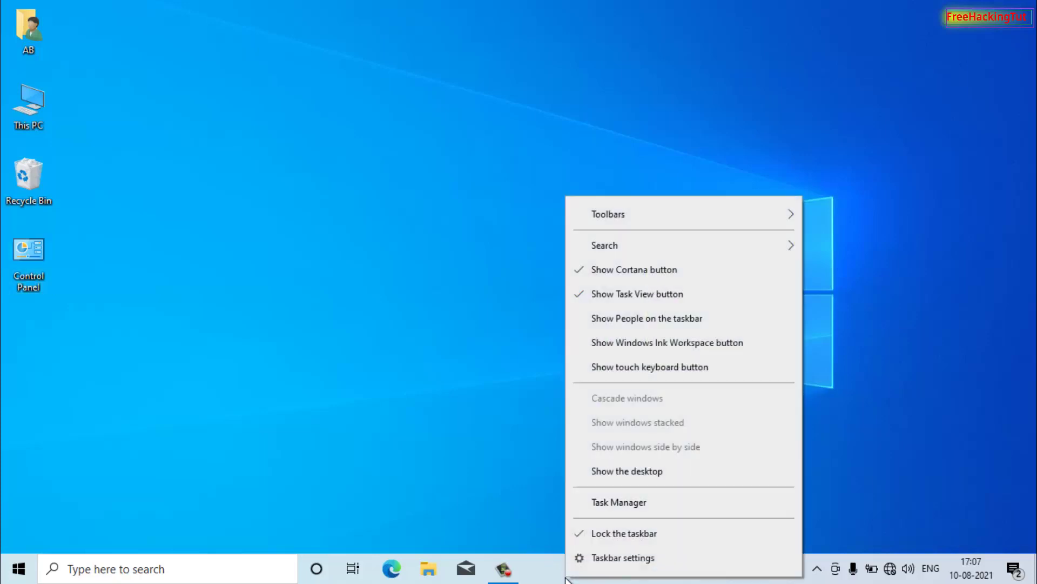
click(617, 505)
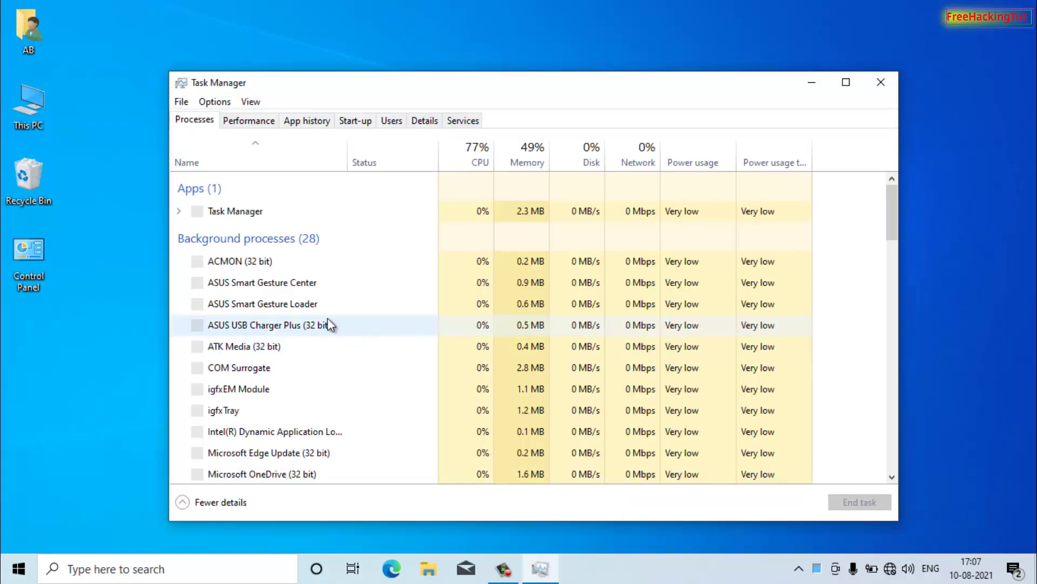
click(256, 121)
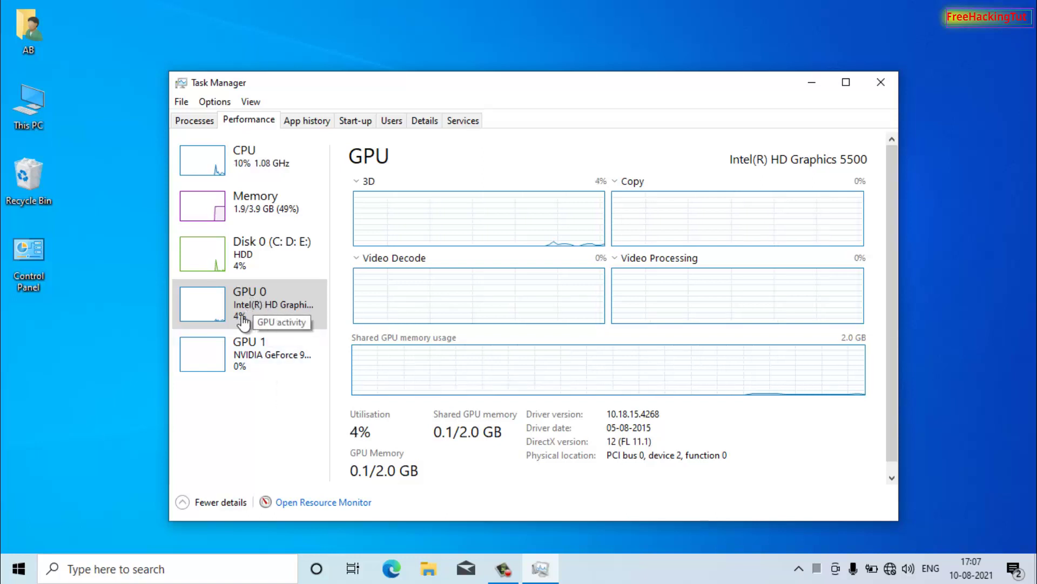
click(265, 369)
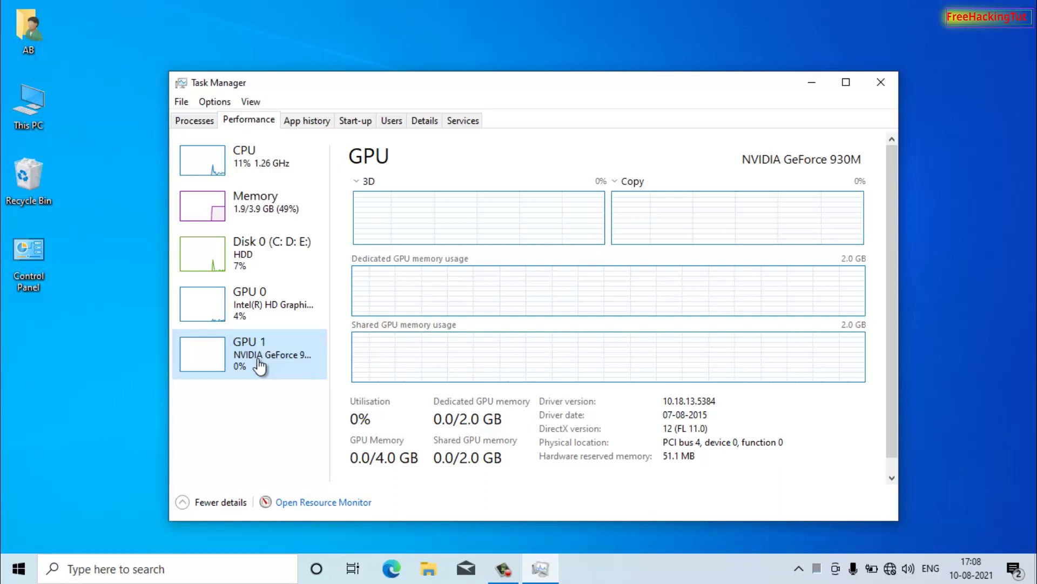